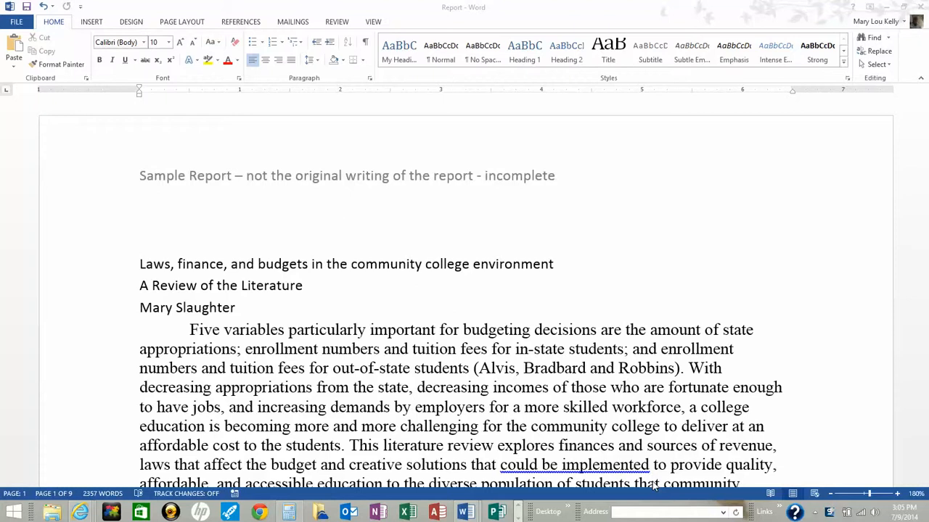
Start creating a new source in the Source Manager with Book as its source type.
{"action": "left_click", "coordinate": [240, 22]}
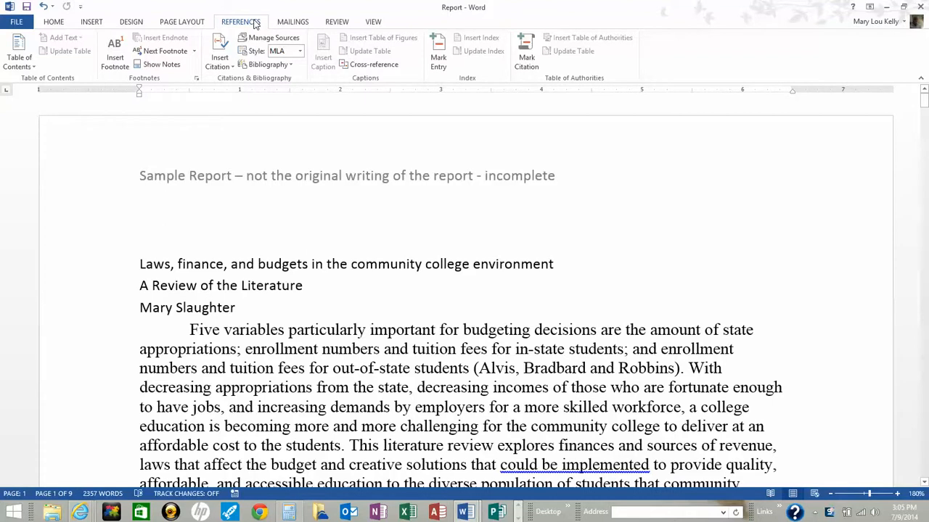
{"action": "left_click", "coordinate": [263, 40]}
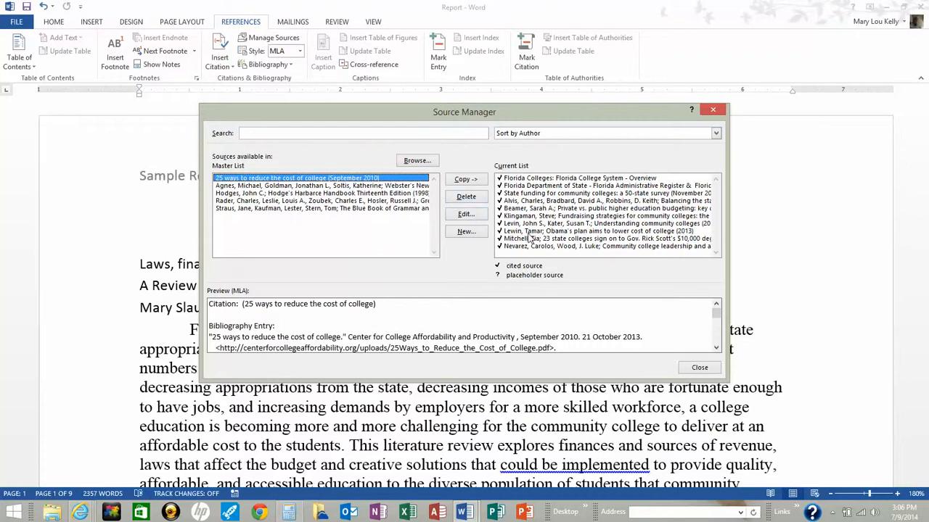
{"action": "left_click", "coordinate": [464, 232]}
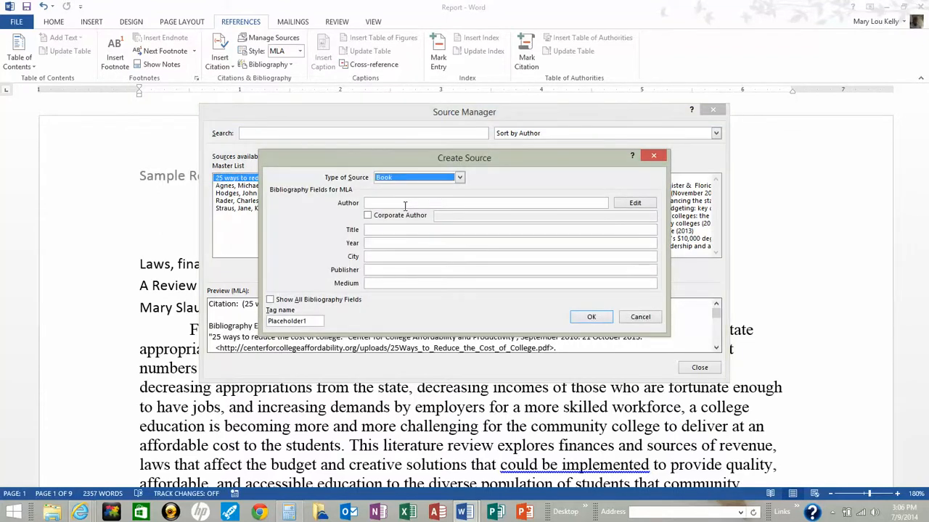
{"action": "left_click", "coordinate": [459, 179]}
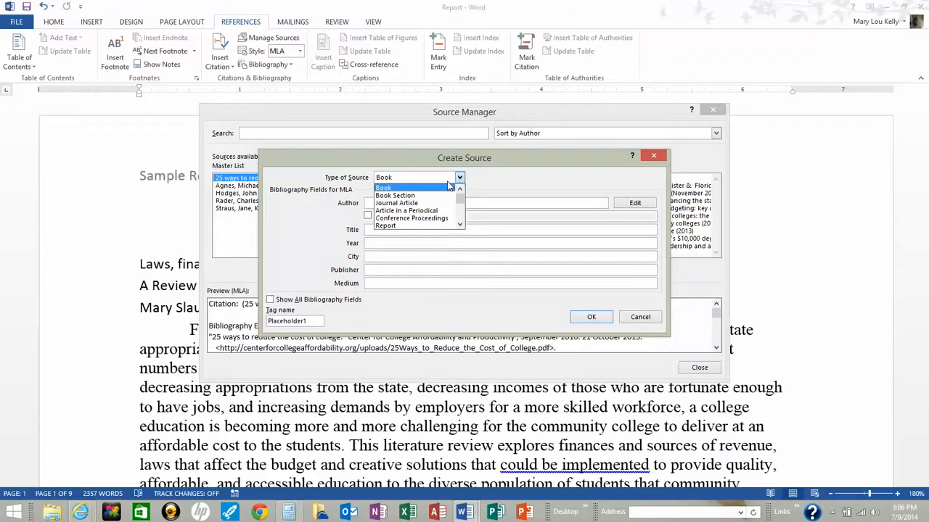
{"action": "left_click", "coordinate": [441, 188]}
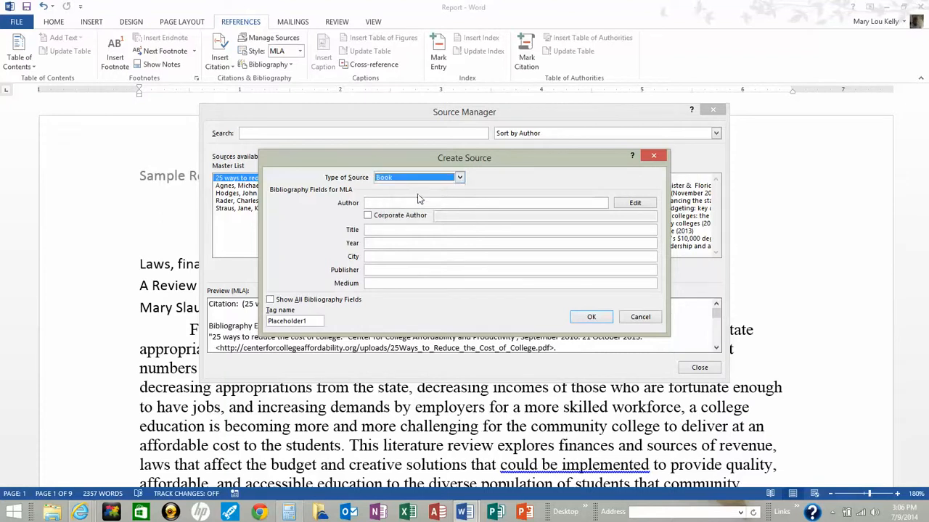
Enter the author's surname and initial, and the title "Fundraising strategies for community colleges" for the book source.
{"action": "left_click", "coordinate": [408, 203]}
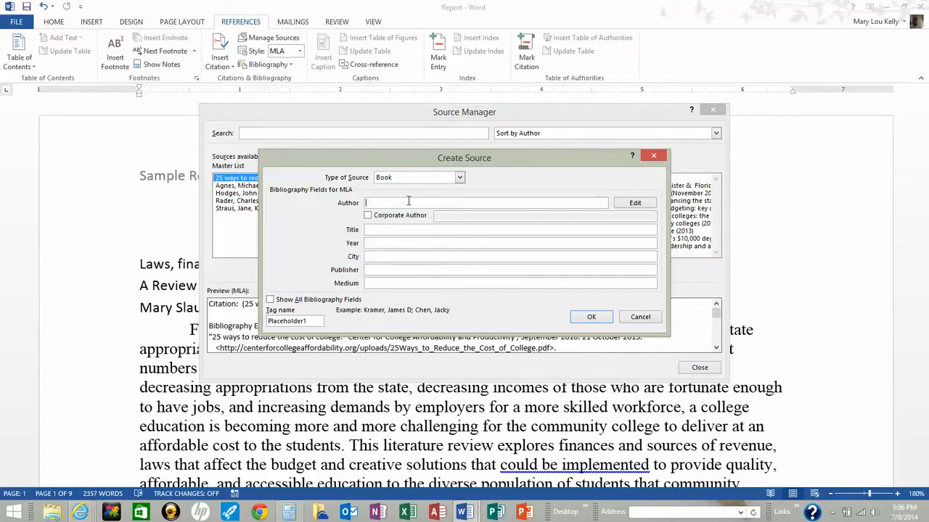
{"action": "type", "text": "Klingaman, S."}
{"action": "left_click", "coordinate": [387, 229]}
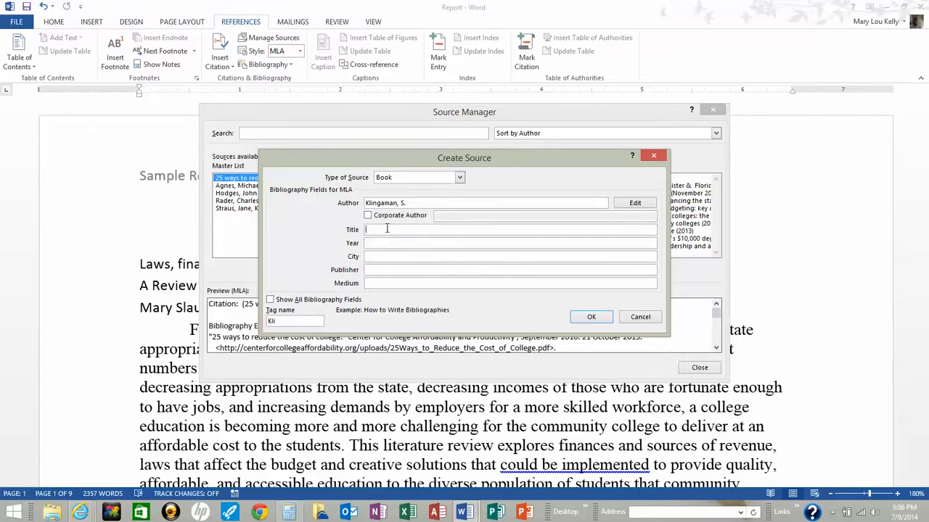
{"action": "type", "text": "Fundraising strategies for community colleges"}
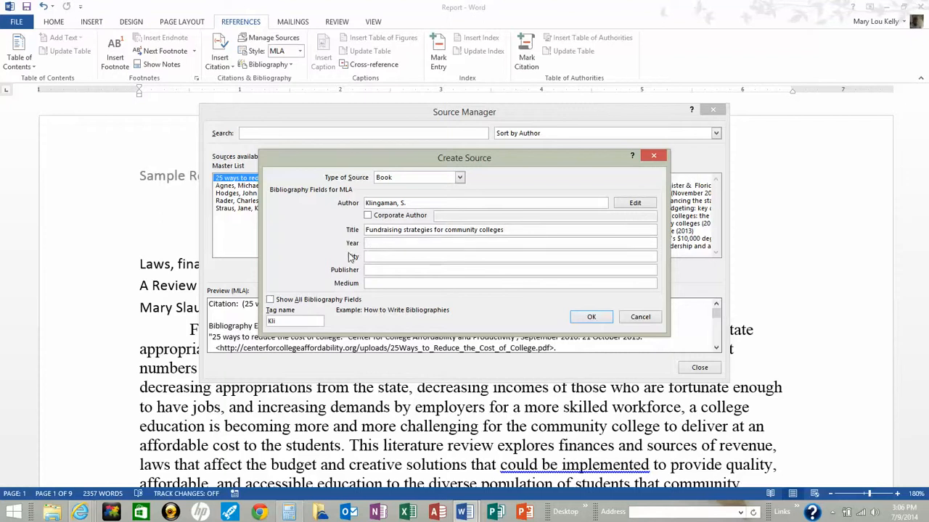
Set the book source's year to 2012 and its city to Sterling.
{"action": "left_click", "coordinate": [370, 246]}
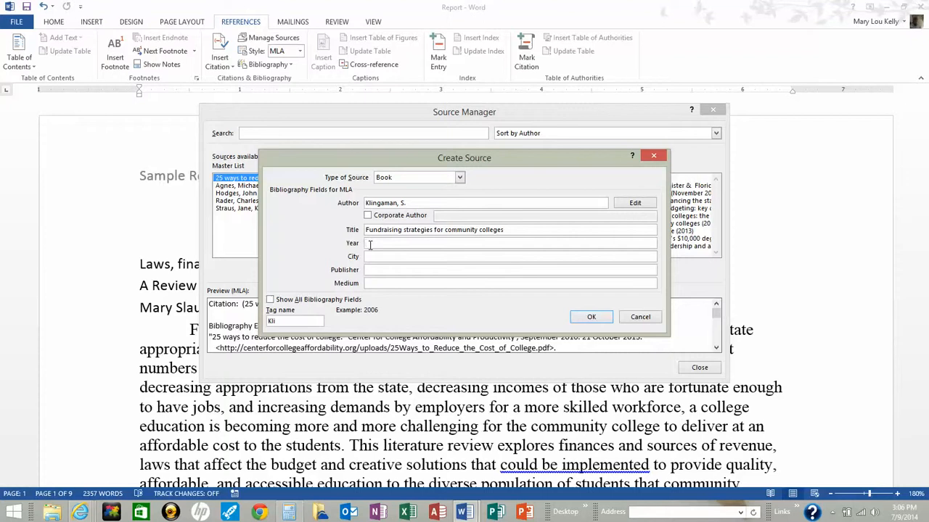
{"action": "type", "text": "2012"}
{"action": "left_click", "coordinate": [368, 257]}
{"action": "type", "text": "Sterling"}
Show all bibliography fields, and enter VA as the state and "Stylus Publishing, LLC" as the publisher.
{"action": "left_click", "coordinate": [269, 300]}
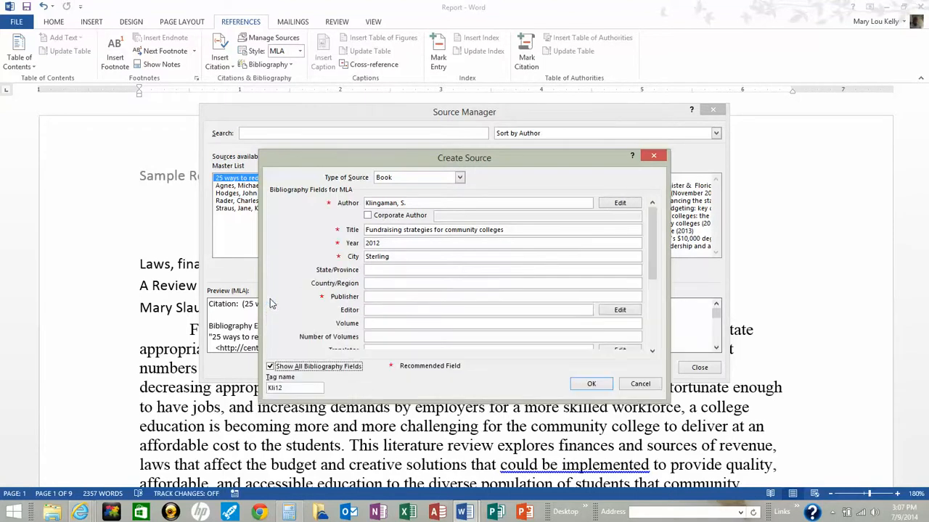
{"action": "left_click", "coordinate": [376, 270]}
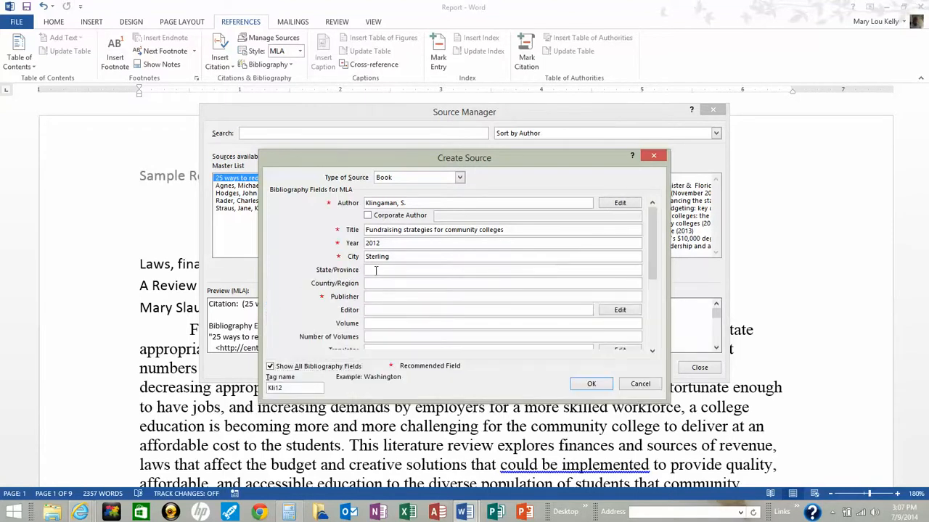
{"action": "type", "text": "VA"}
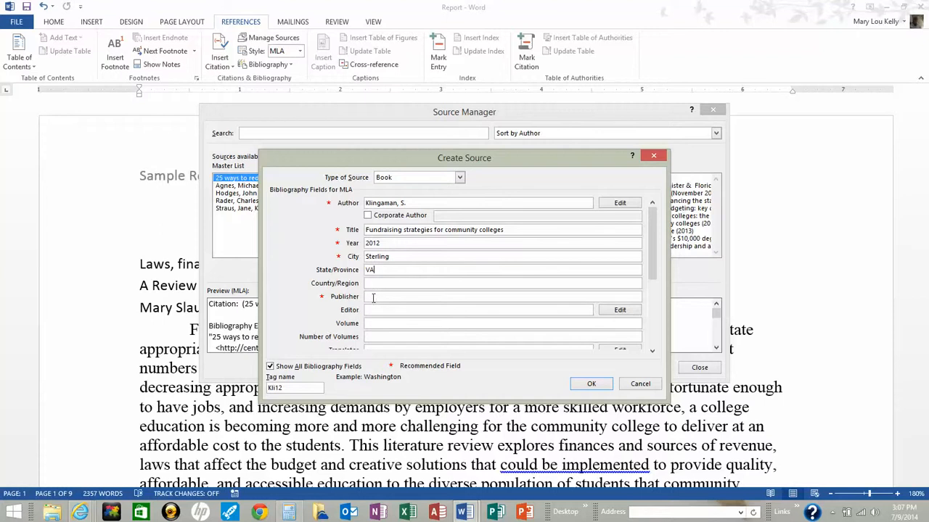
{"action": "left_click", "coordinate": [373, 297]}
{"action": "type", "text": "U.S"}
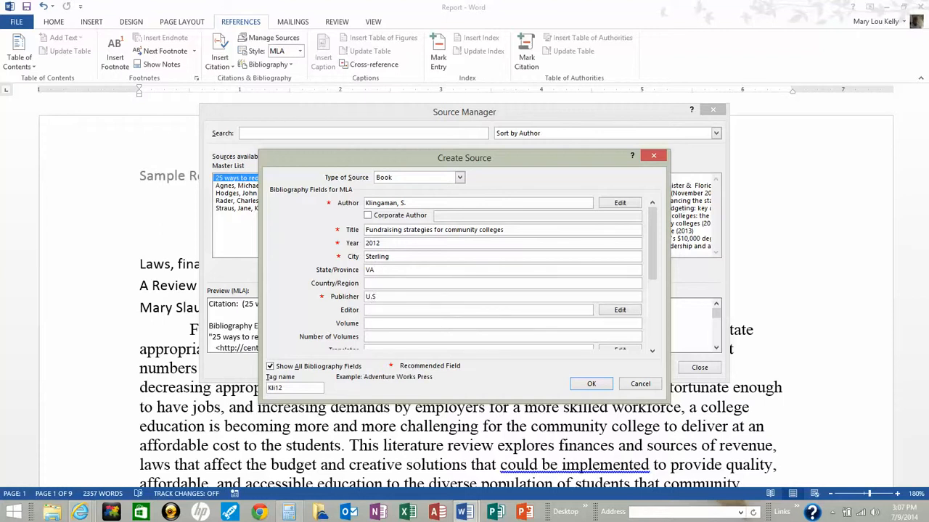
{"action": "key", "text": "BackSpace"}
{"action": "key", "text": "BackSpace"}
{"action": "type", "text": "Stylus Publishing, LLC"}
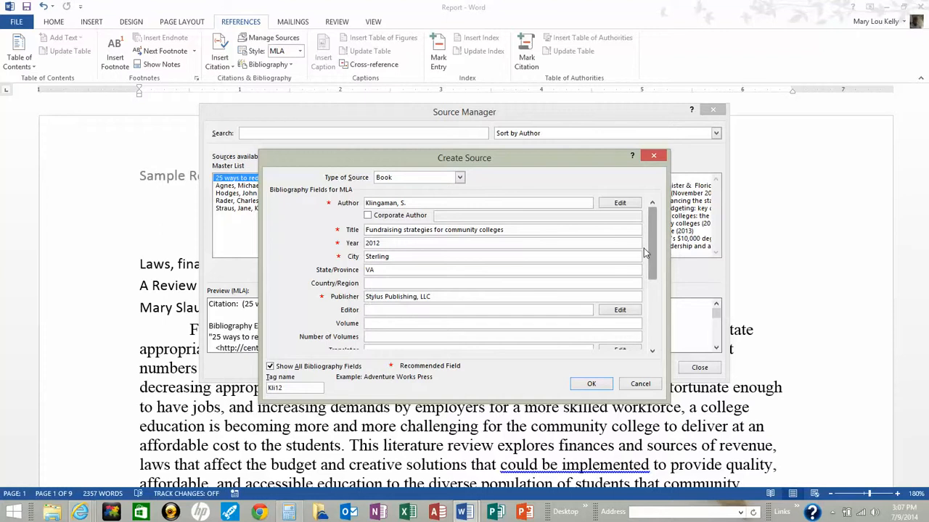
Set the book source's edition to 1 and review the remaining bibliography fields.
{"action": "left_click_drag", "start_coordinate": [651, 251], "coordinate": [652, 289]}
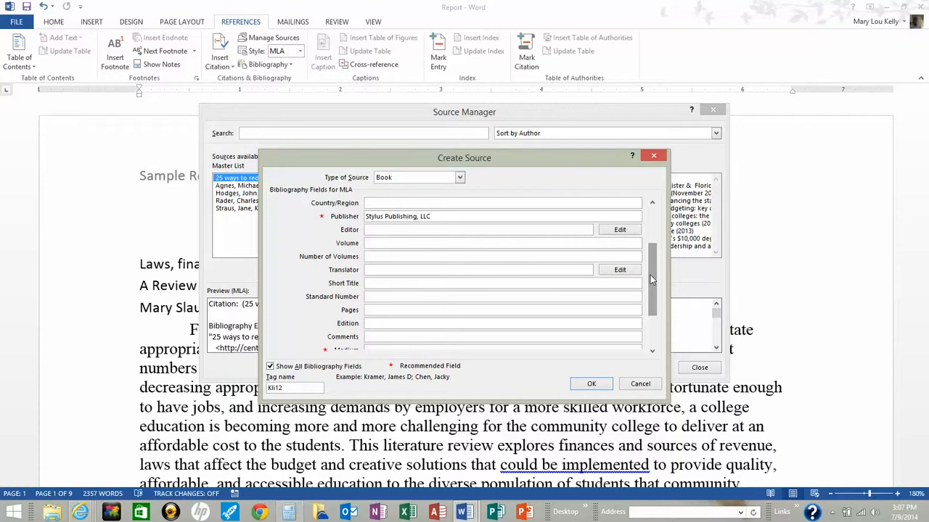
{"action": "left_click_drag", "start_coordinate": [650, 275], "coordinate": [651, 295]}
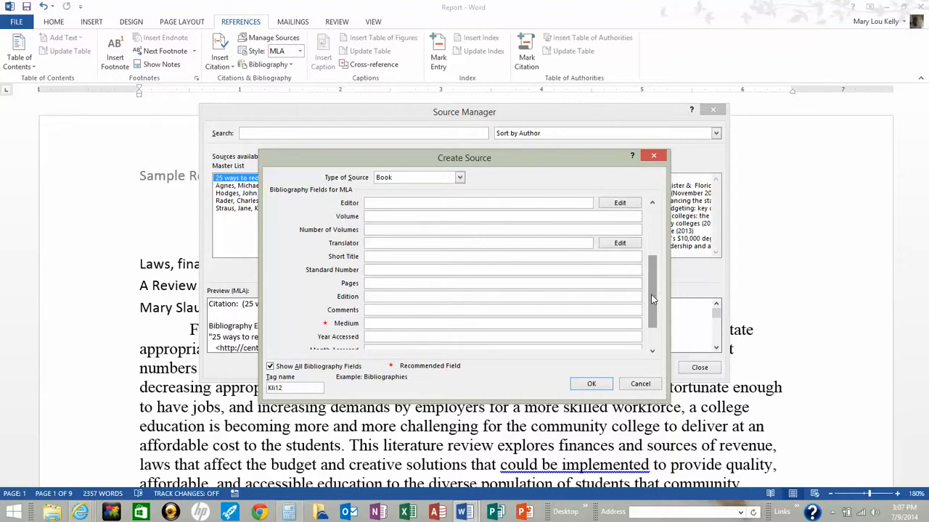
{"action": "left_click", "coordinate": [430, 295]}
{"action": "type", "text": "1"}
{"action": "left_click_drag", "start_coordinate": [649, 311], "coordinate": [649, 328]}
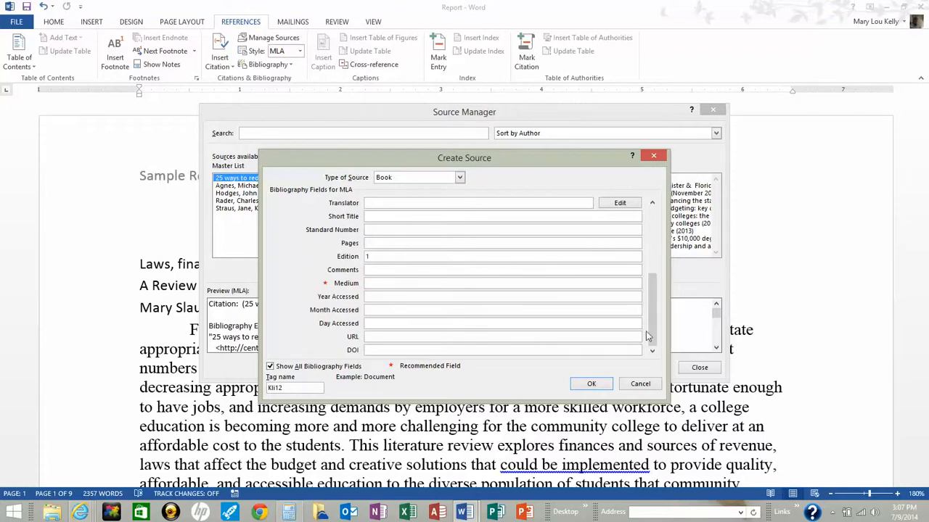
{"action": "left_click_drag", "start_coordinate": [650, 332], "coordinate": [651, 272]}
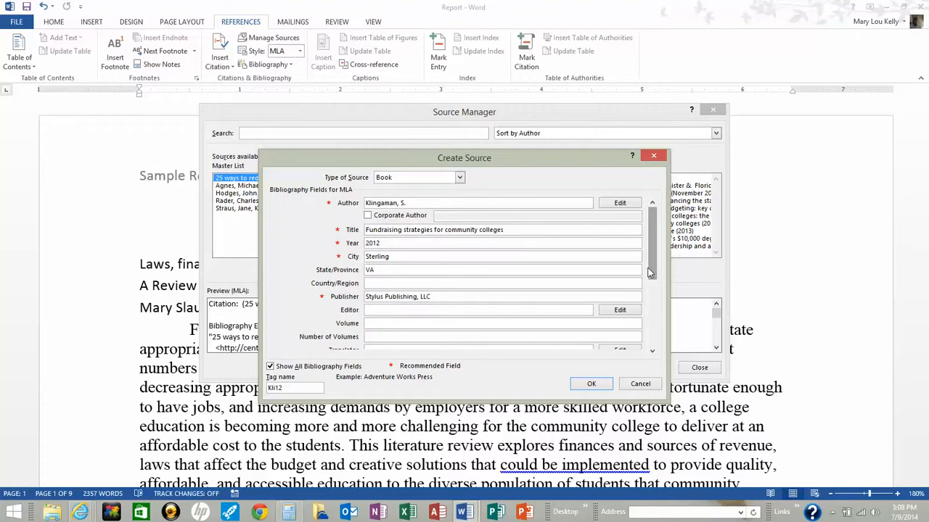
Save the book source with the author's surname as its unique tag name and close the Source Manager.
{"action": "left_click", "coordinate": [591, 384]}
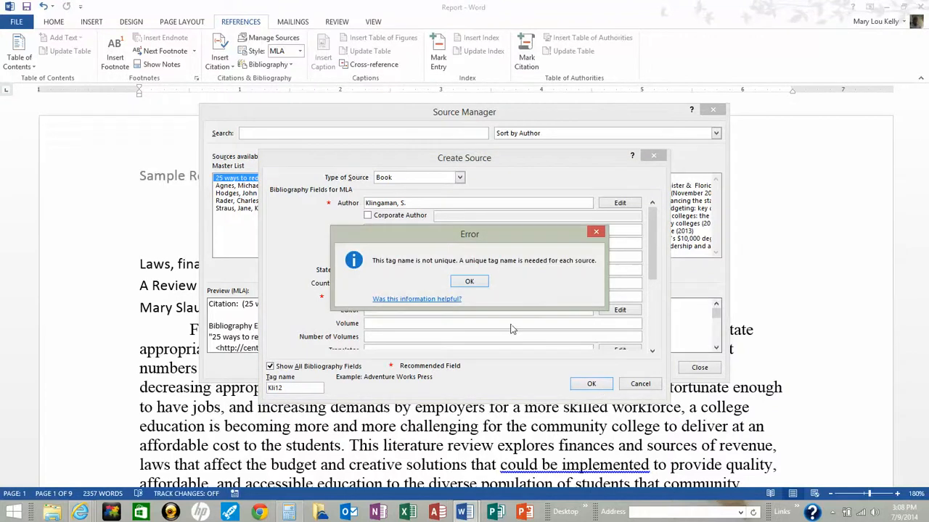
{"action": "left_click", "coordinate": [469, 283]}
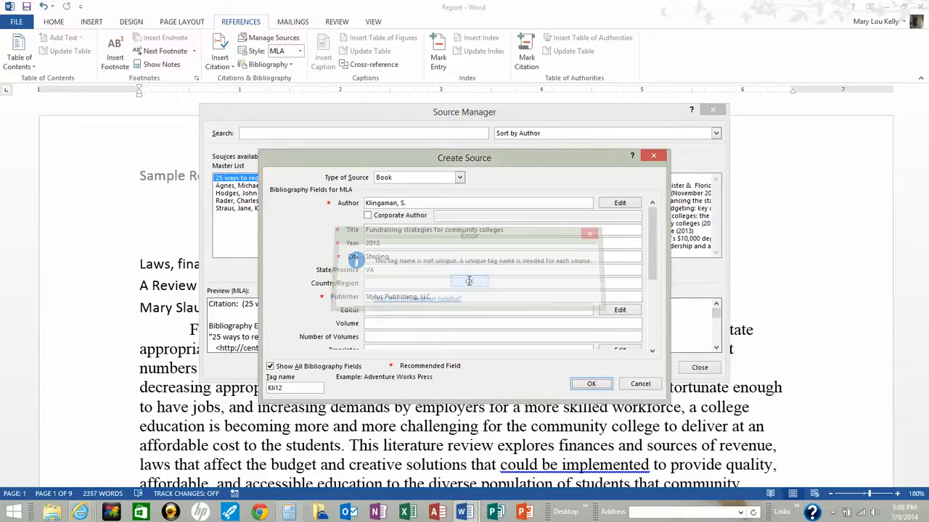
{"action": "double_click", "coordinate": [286, 390]}
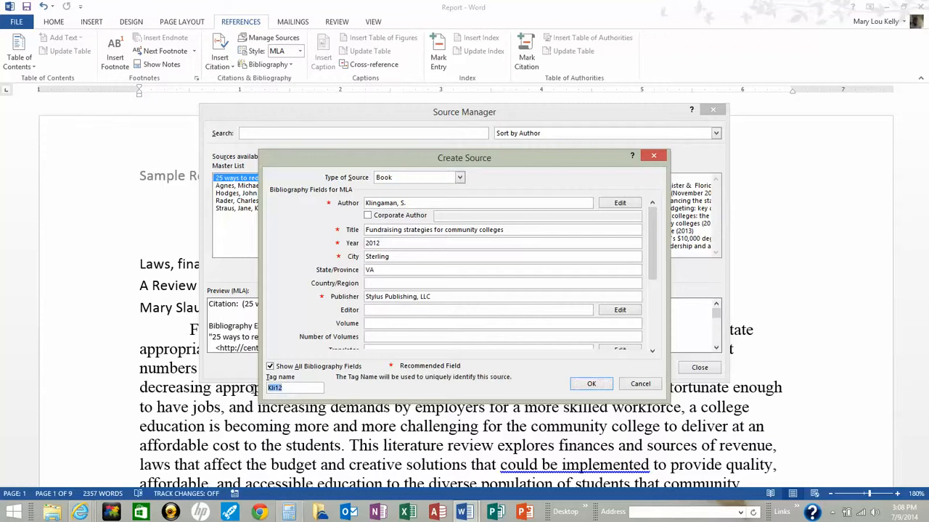
{"action": "type", "text": "Klingaman"}
{"action": "left_click", "coordinate": [591, 384]}
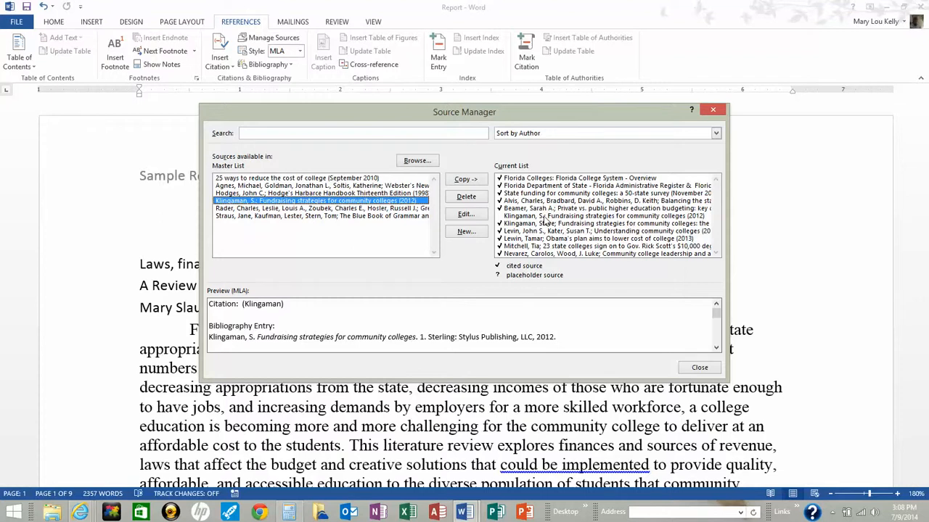
{"action": "left_click", "coordinate": [687, 371]}
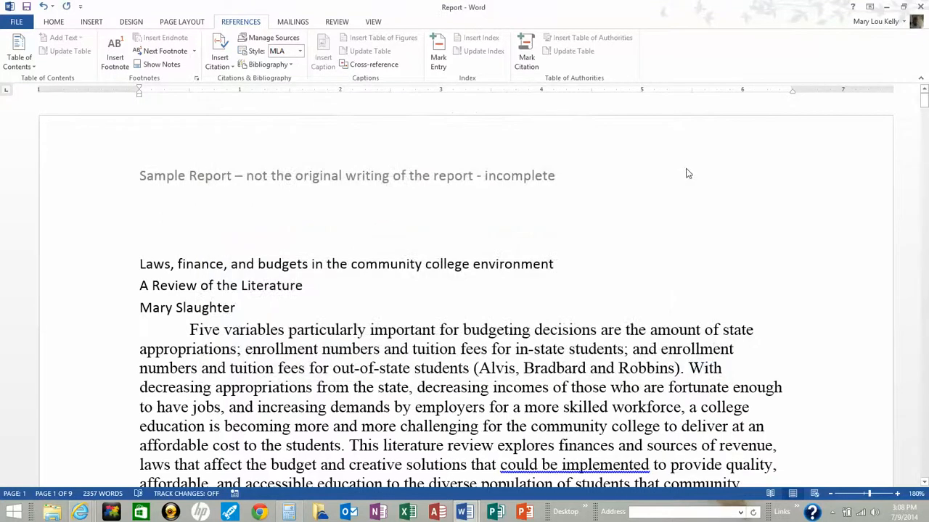
Insert the built-in Bibliography on the blank last page of the report and view its entries.
{"action": "left_click_drag", "start_coordinate": [924, 101], "coordinate": [924, 445]}
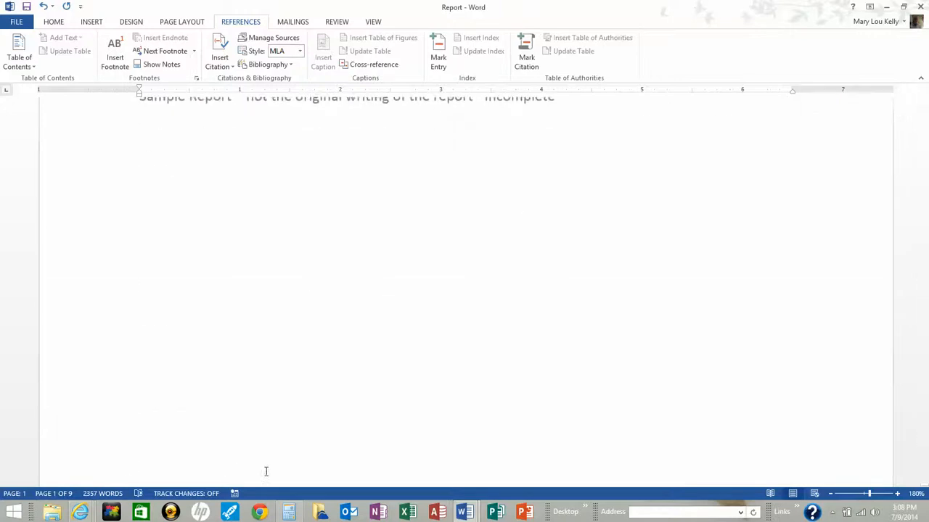
{"action": "left_click", "coordinate": [191, 150]}
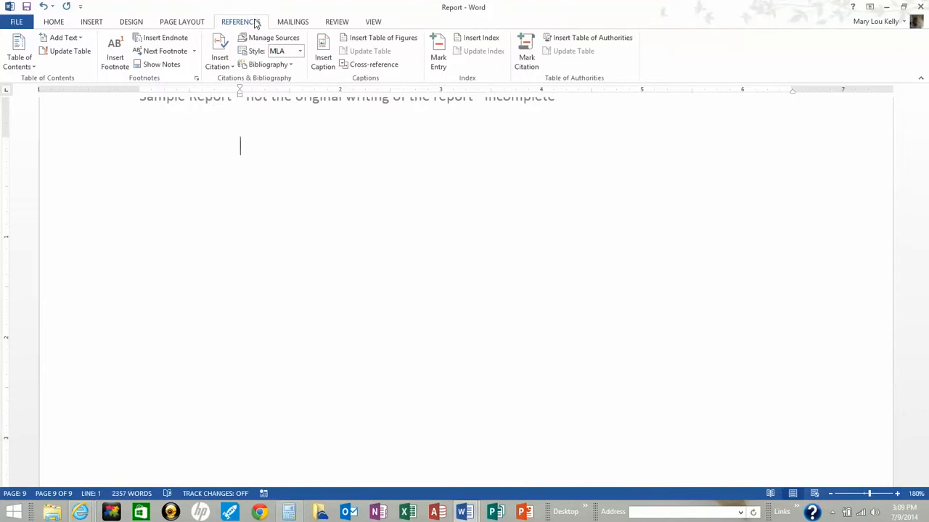
{"action": "left_click", "coordinate": [289, 65]}
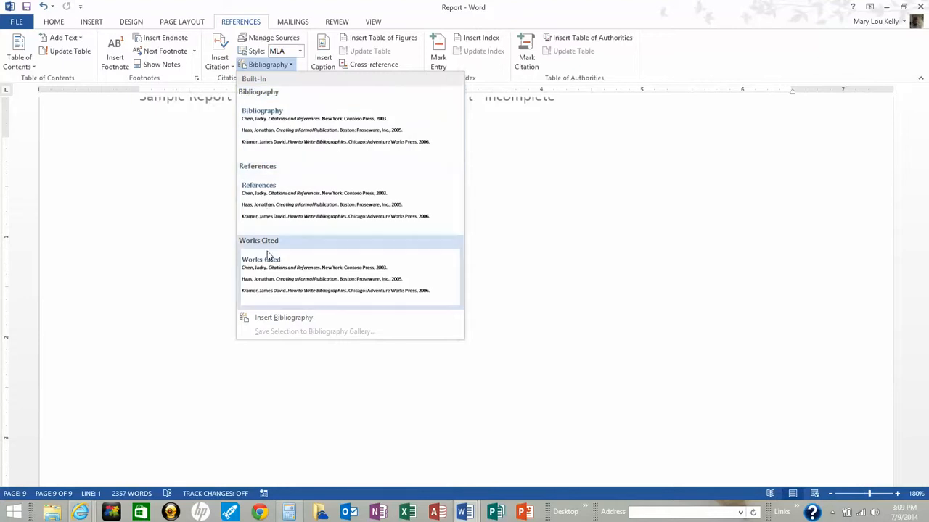
{"action": "left_click", "coordinate": [283, 134]}
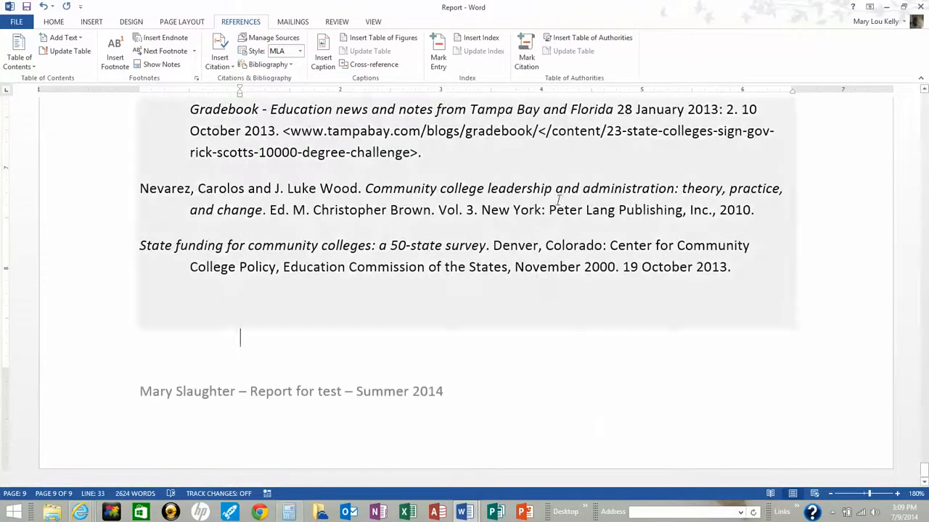
{"action": "left_click_drag", "start_coordinate": [925, 473], "coordinate": [924, 455]}
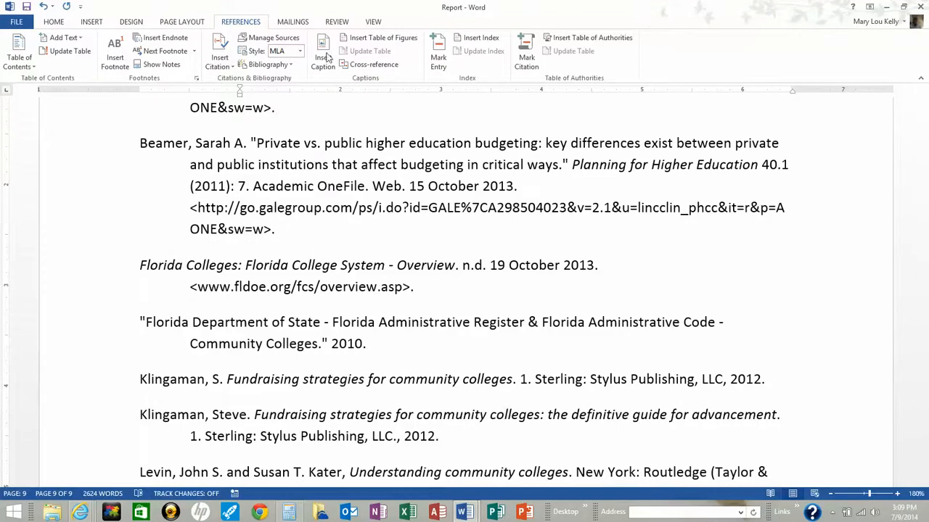
Switch the citation style to APA Sixth Edition and back to MLA Seventh Edition.
{"action": "left_click", "coordinate": [300, 53]}
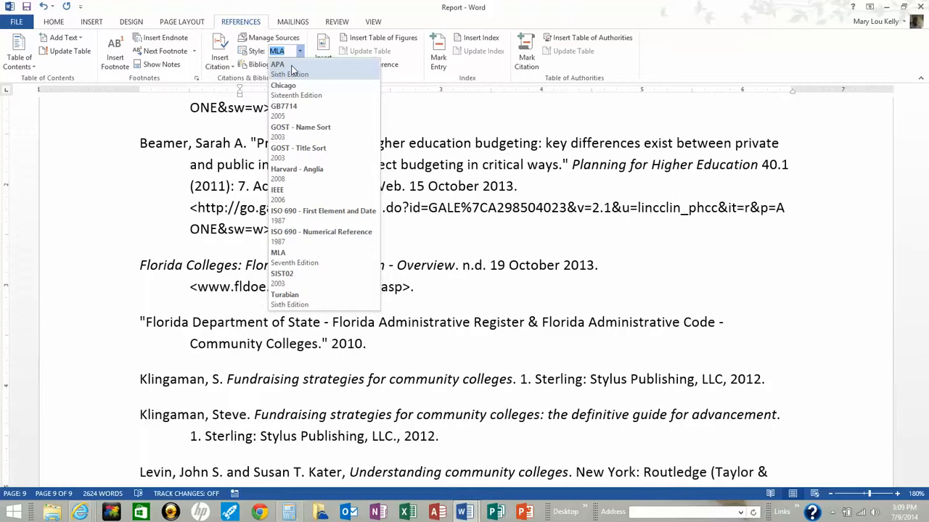
{"action": "left_click", "coordinate": [292, 69]}
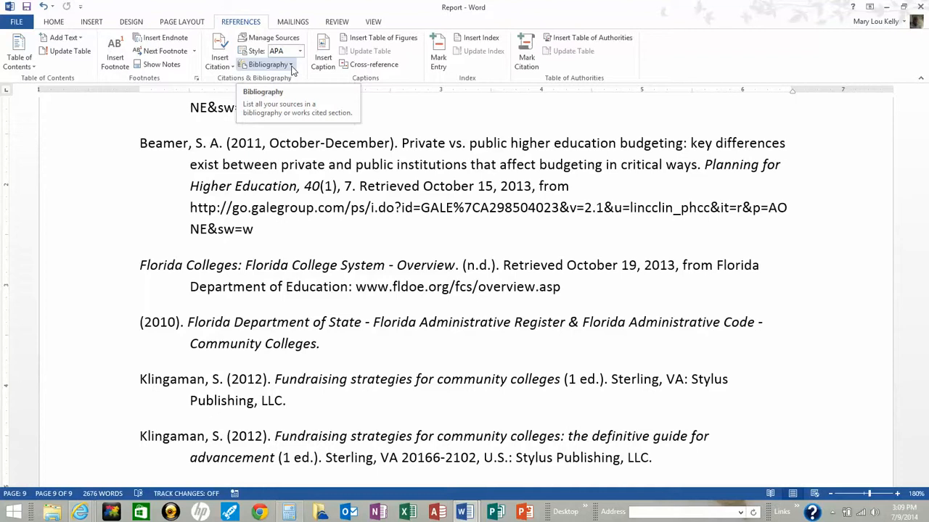
{"action": "left_click", "coordinate": [299, 51]}
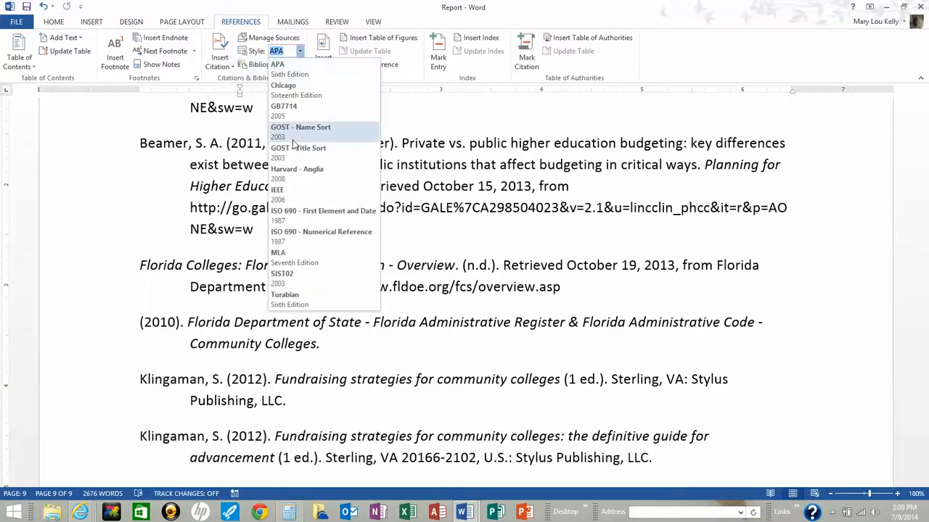
{"action": "left_click", "coordinate": [283, 260]}
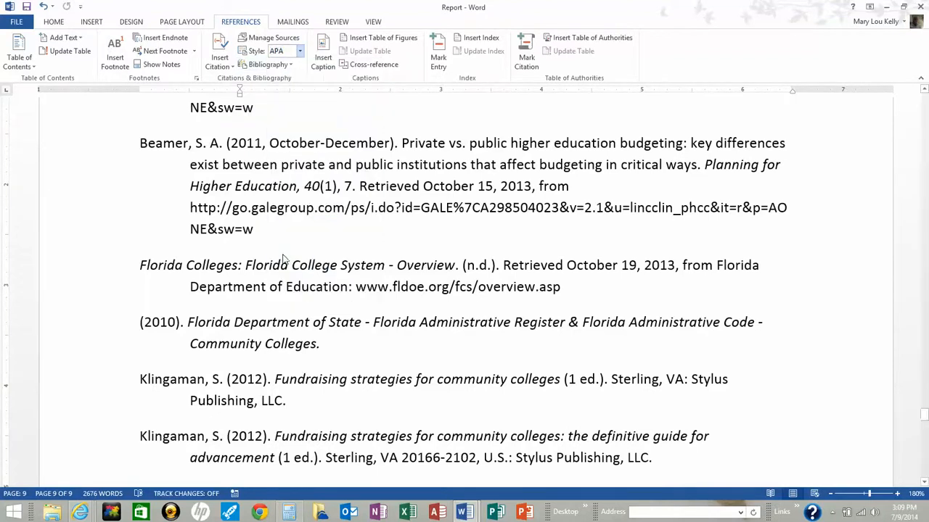